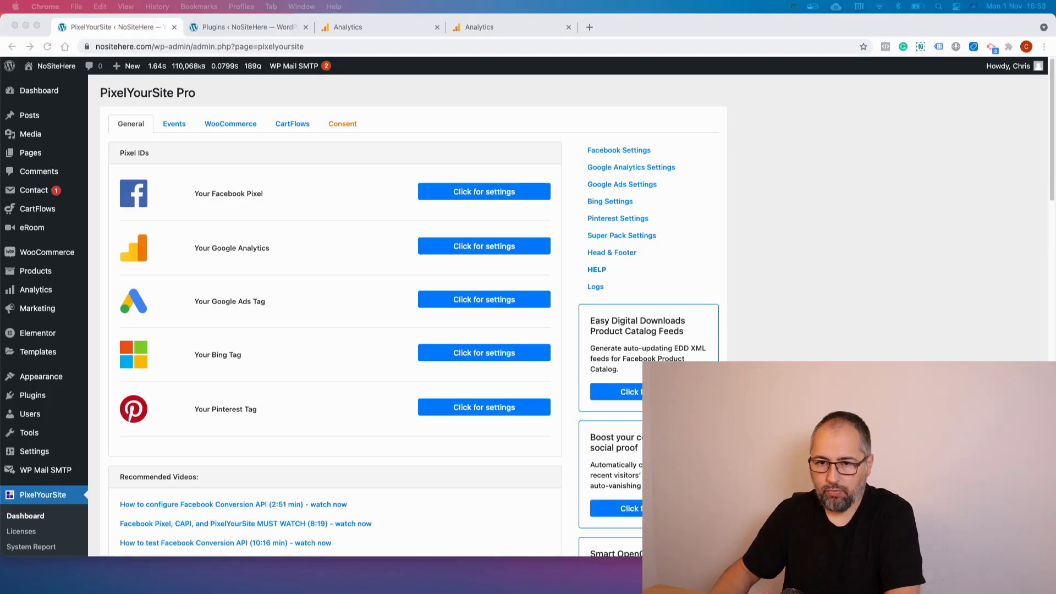
# Expand the Google Analytics settings and add a blank extra tracking ID entry below UA-2698950-39.
pyautogui.click(243, 27)
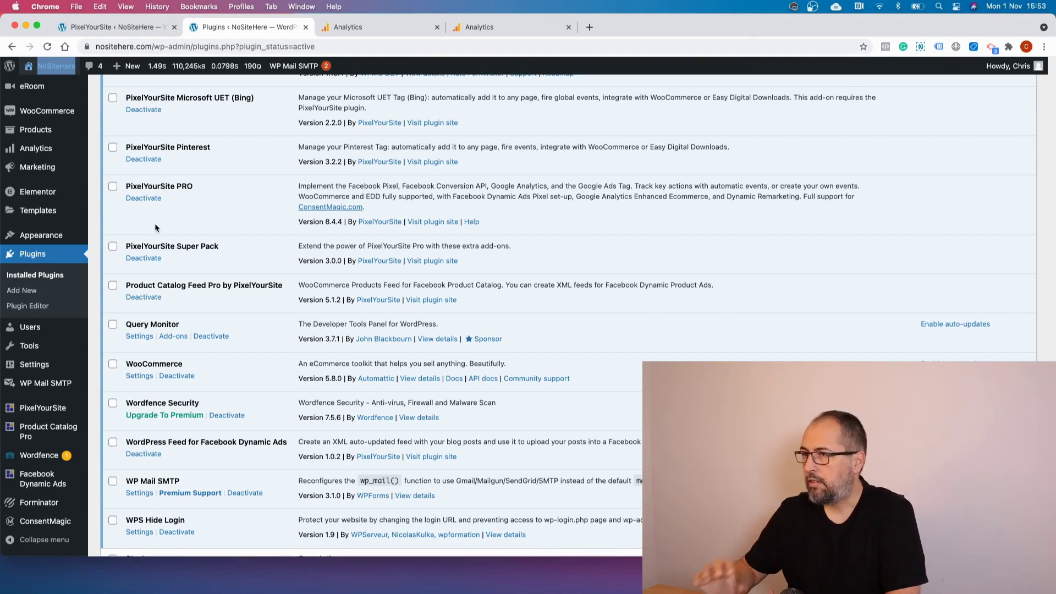
pyautogui.click(128, 29)
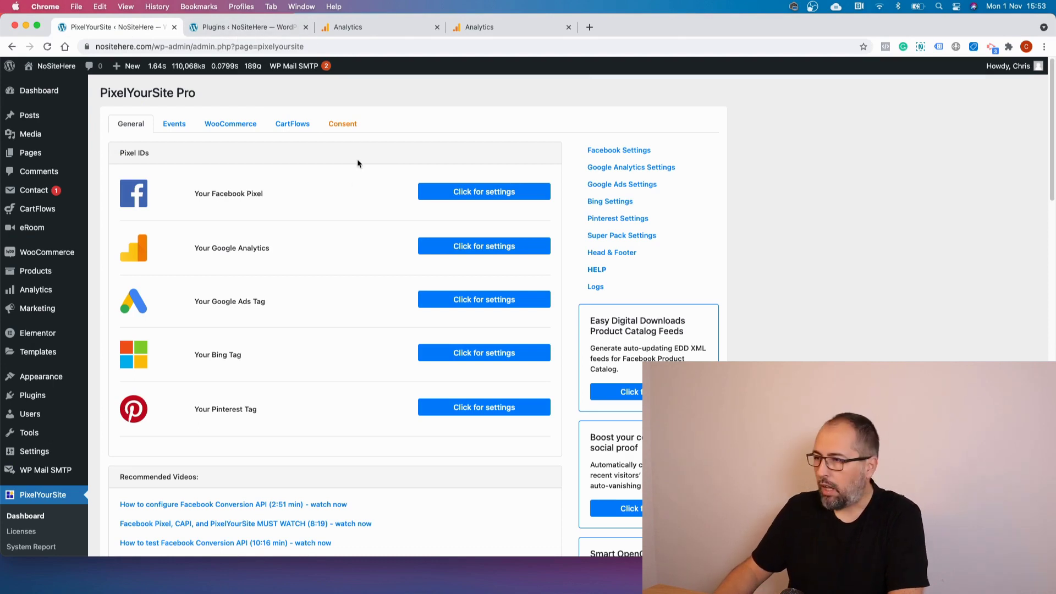
pyautogui.scroll(-1, 345, 193)
pyautogui.click(467, 236)
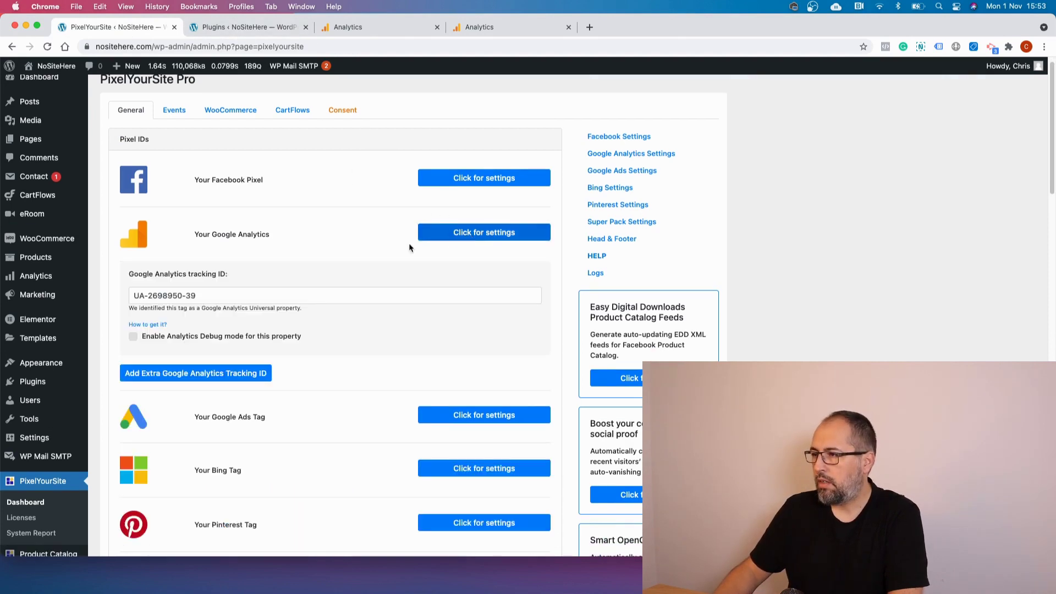
pyautogui.scroll(-5, 345, 264)
pyautogui.click(230, 297)
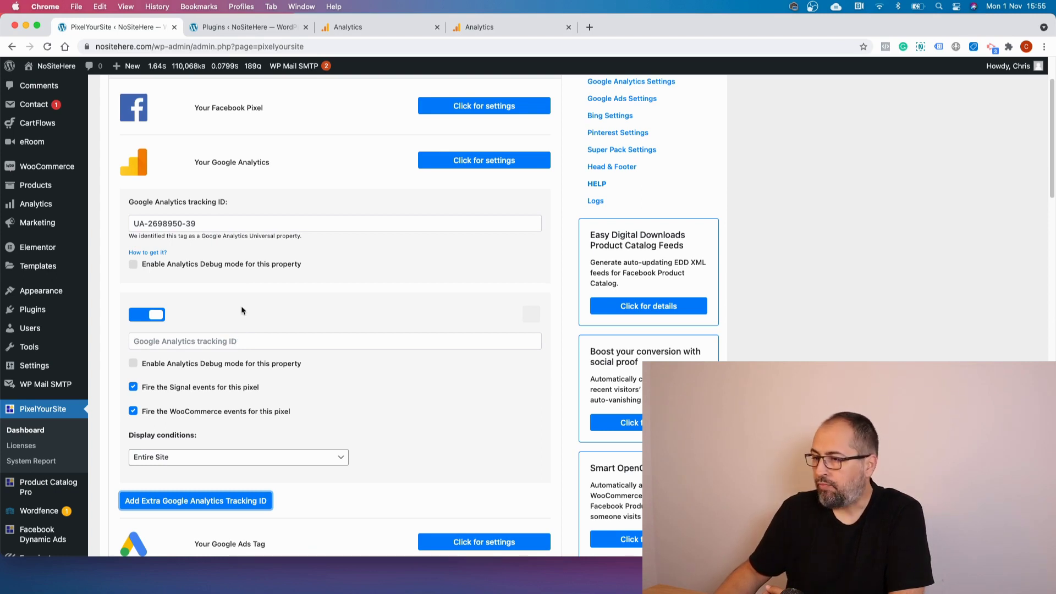
pyautogui.scroll(-1, 241, 311)
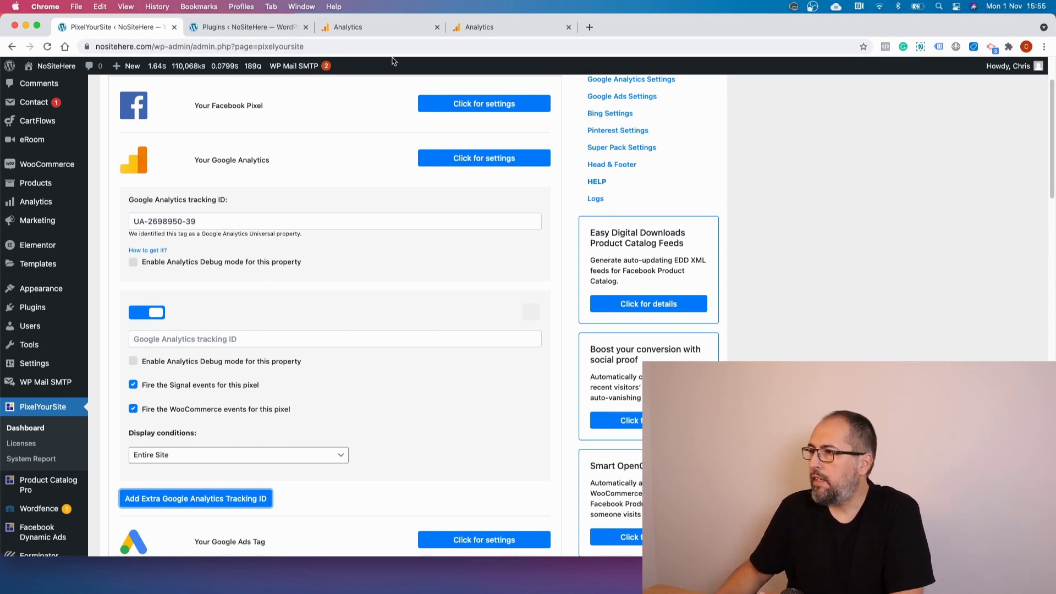
# Open the NoSiteHere web stream in Google Analytics, copy measurement ID G-7D34D8N3ZG, and return to PixelYourSite.
pyautogui.click(477, 29)
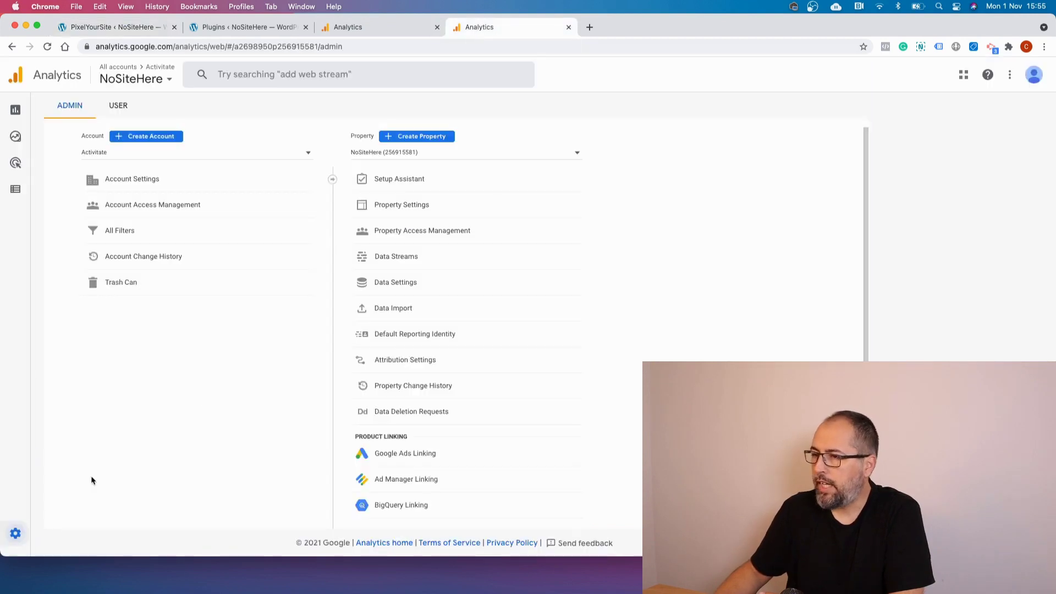
pyautogui.moveTo(15, 544)
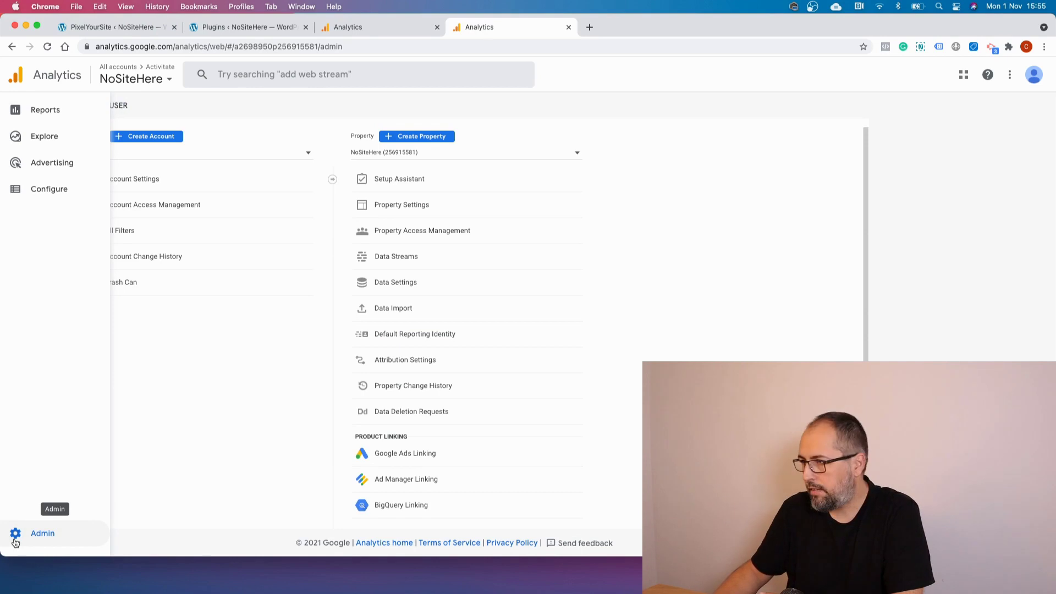
pyautogui.click(421, 180)
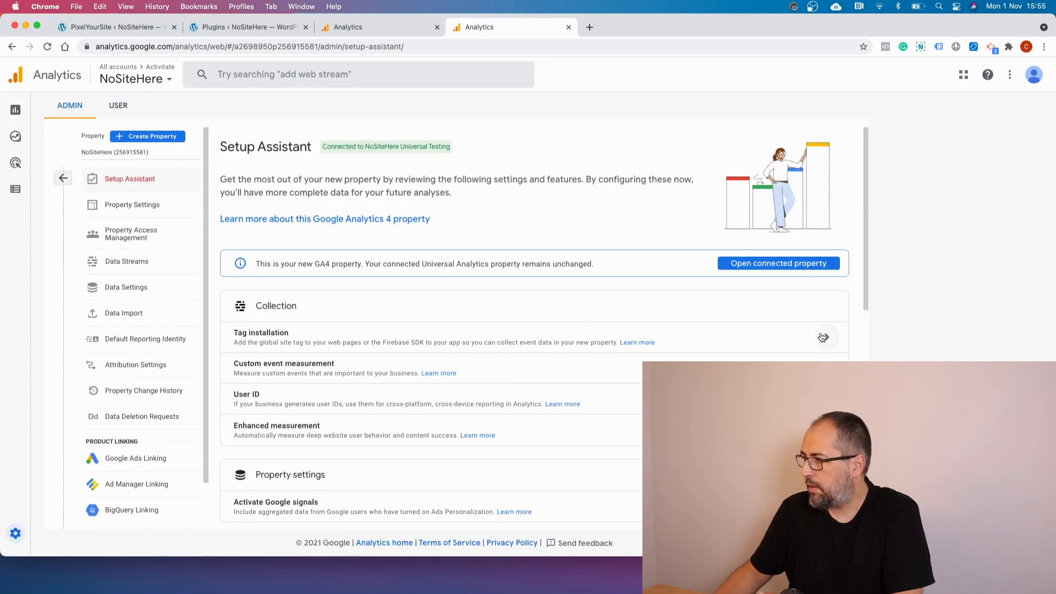
pyautogui.click(823, 337)
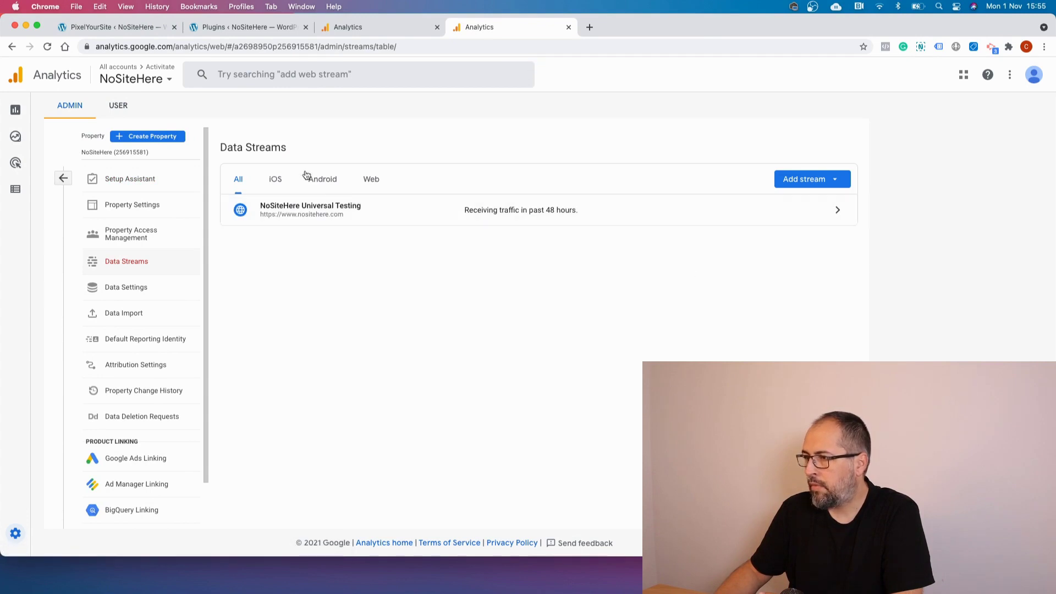
pyautogui.click(845, 219)
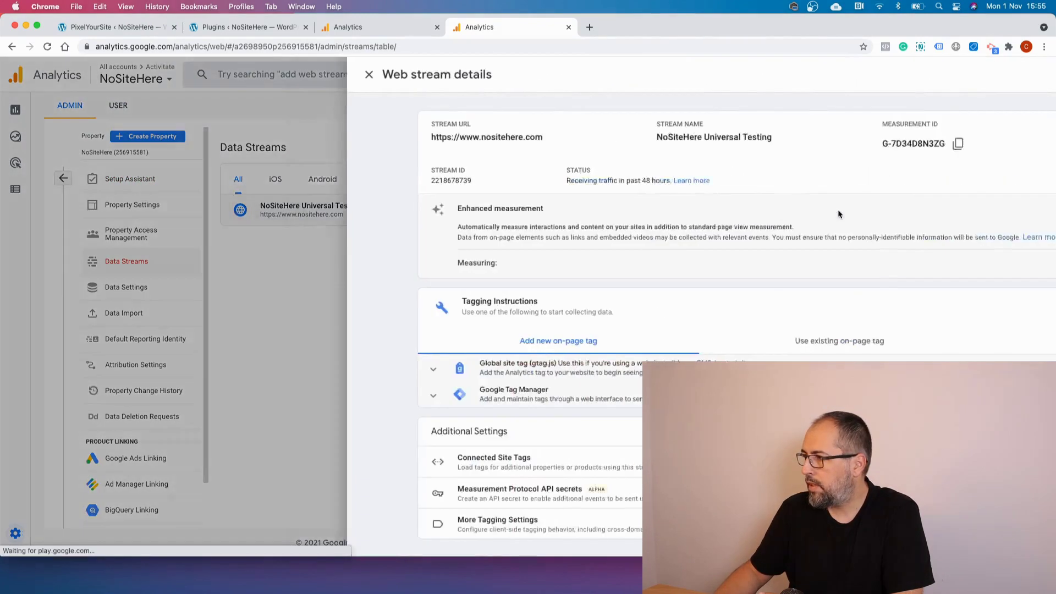
pyautogui.click(822, 145)
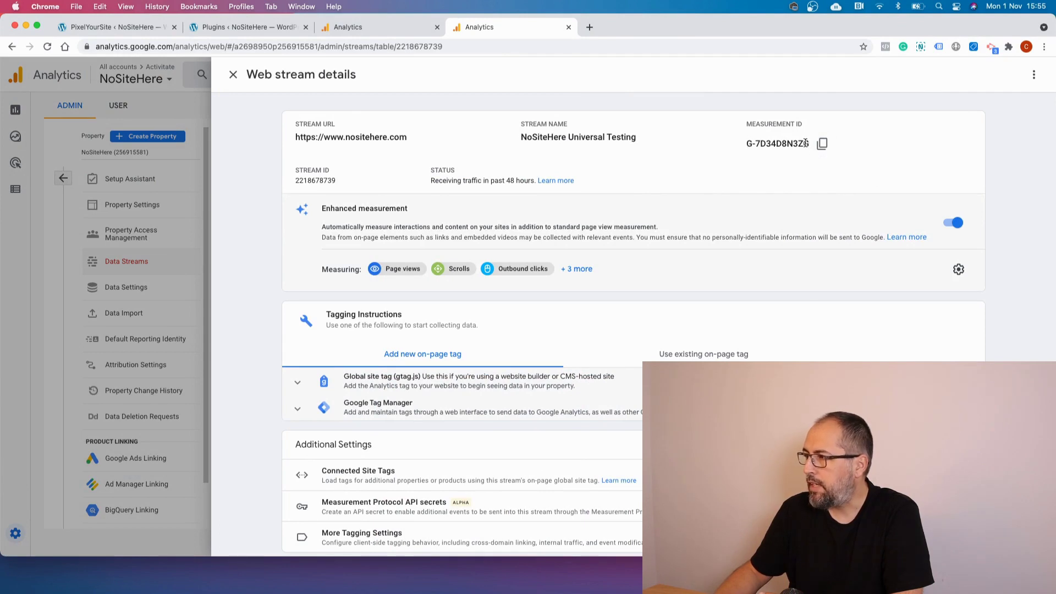
pyautogui.click(823, 145)
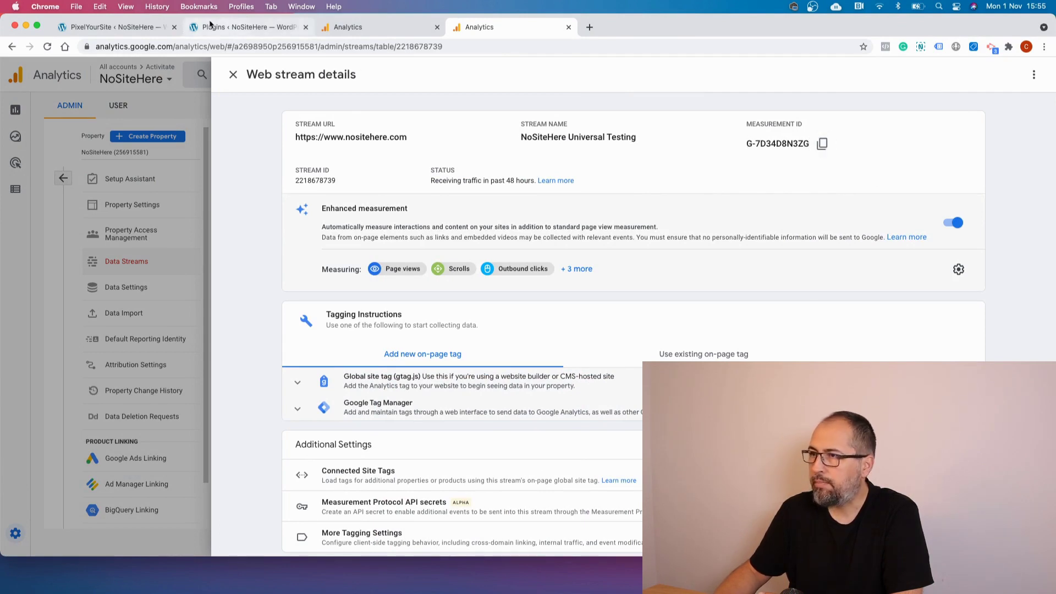
pyautogui.click(127, 26)
# Paste G-7D34D8N3ZG into the empty extra tracking ID field and save the settings.
pyautogui.click(212, 340)
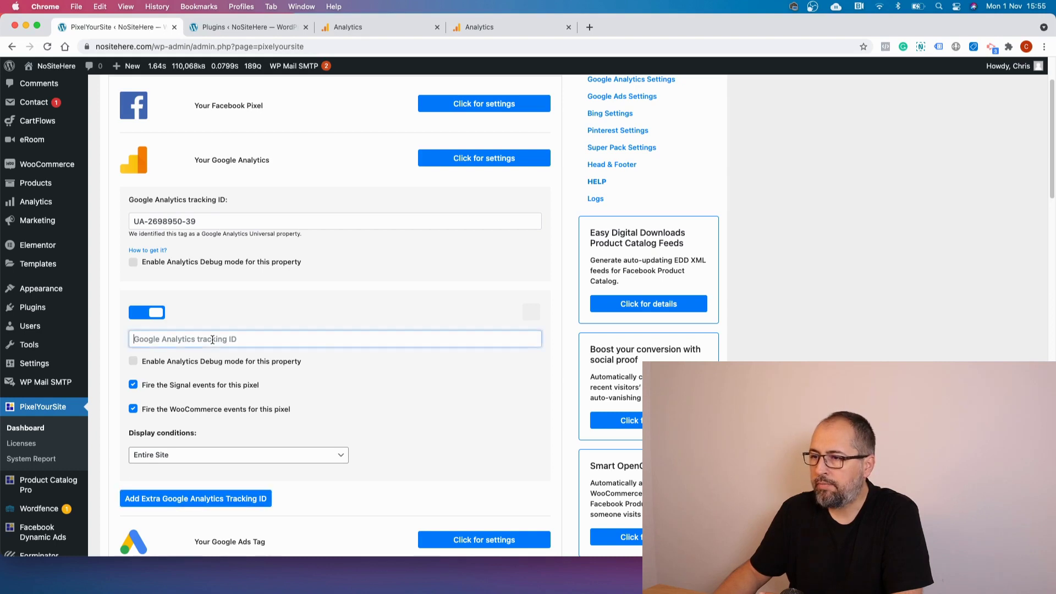
pyautogui.rightClick(213, 340)
pyautogui.click(233, 418)
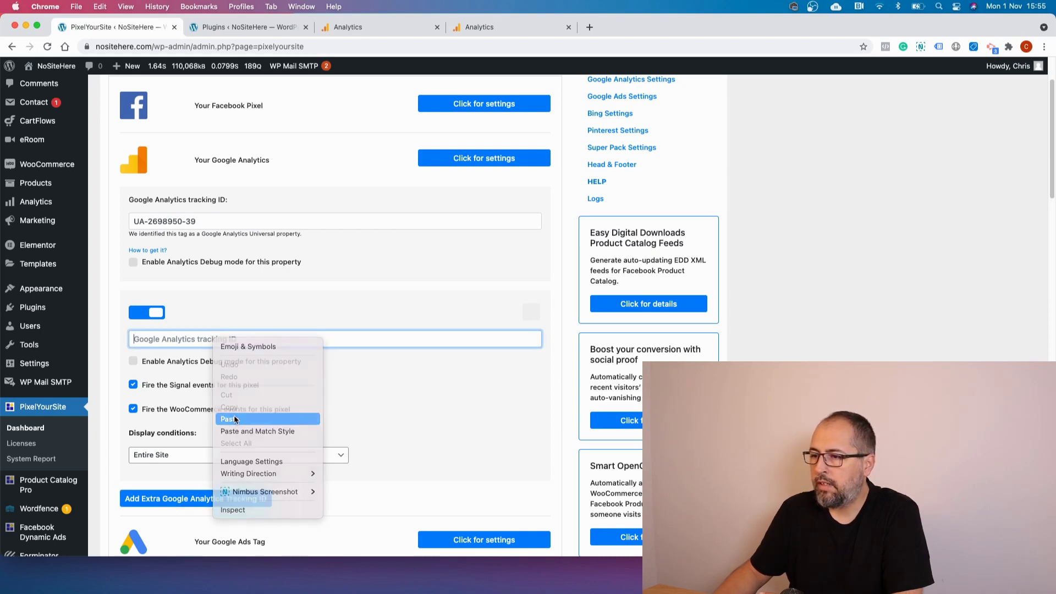
pyautogui.scroll(-3, 390, 389)
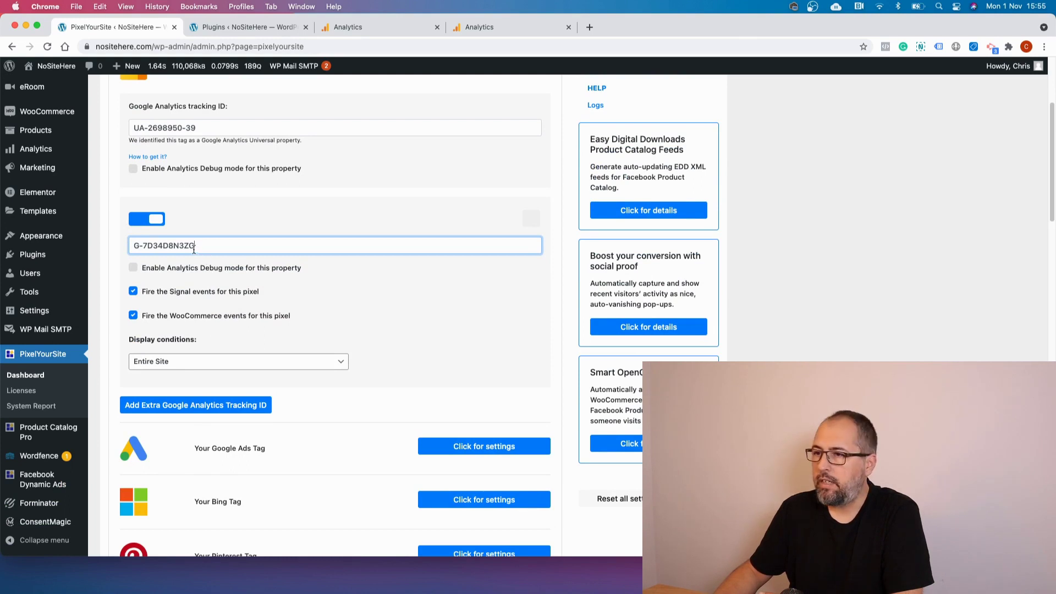
pyautogui.scroll(-15, 240, 252)
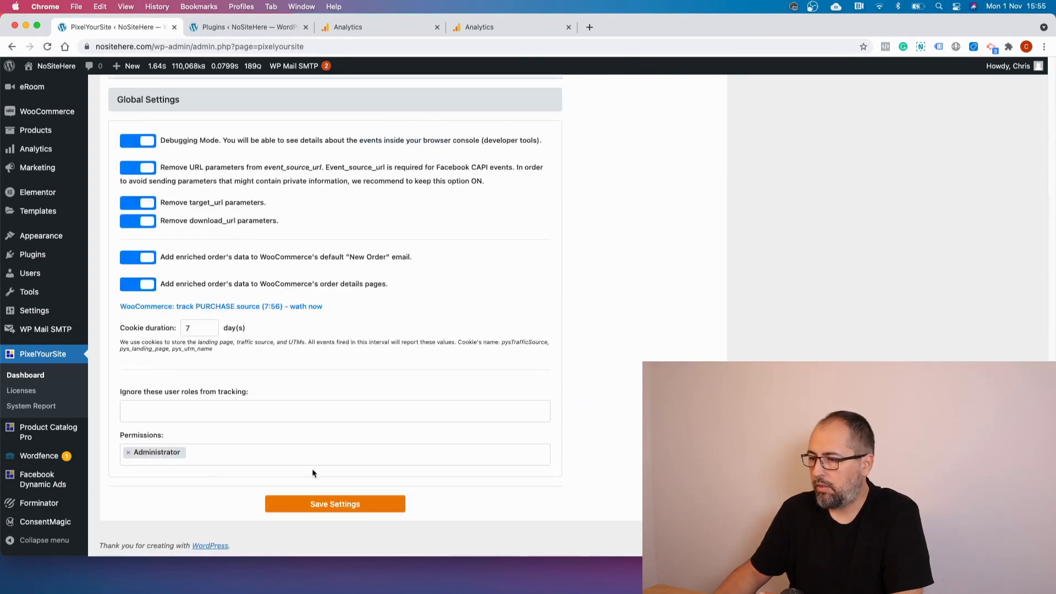
pyautogui.click(332, 501)
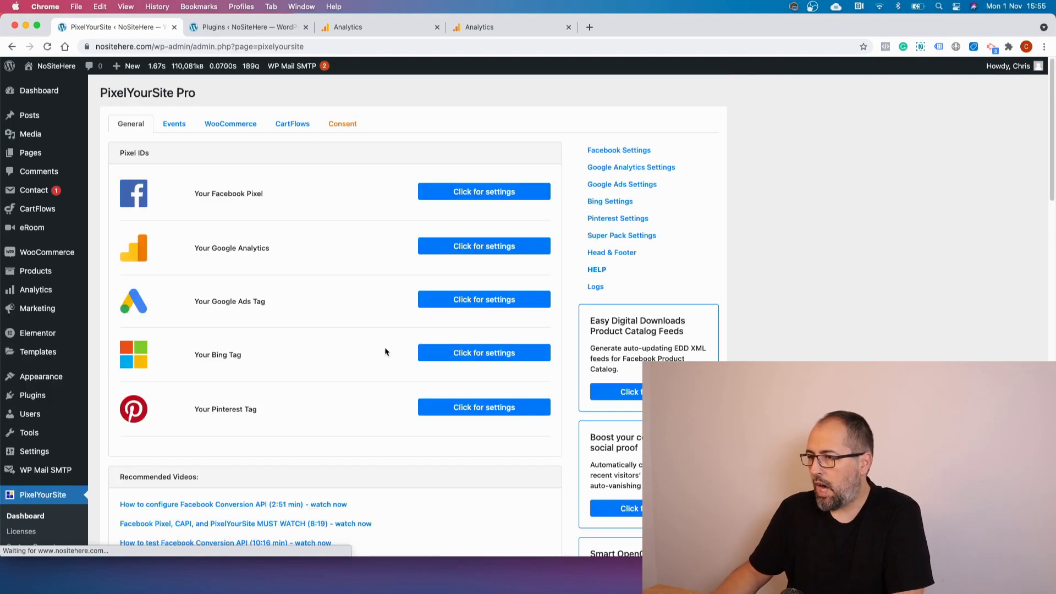
pyautogui.click(464, 246)
# Close the Analytics web stream details panel and go back to the PixelYourSite tracking IDs.
pyautogui.scroll(-4, 286, 281)
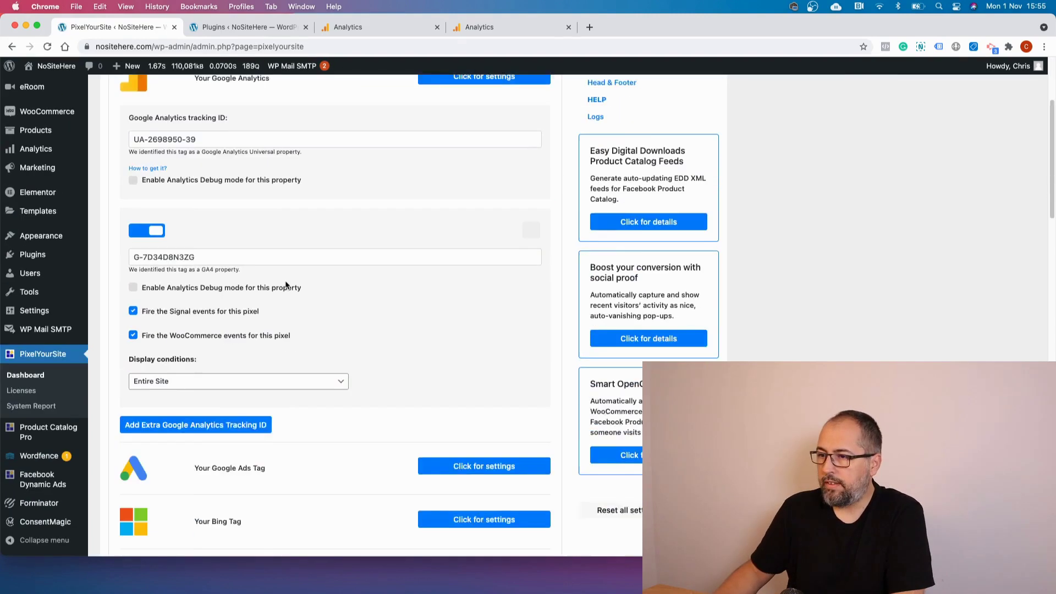
pyautogui.scroll(4, 240, 188)
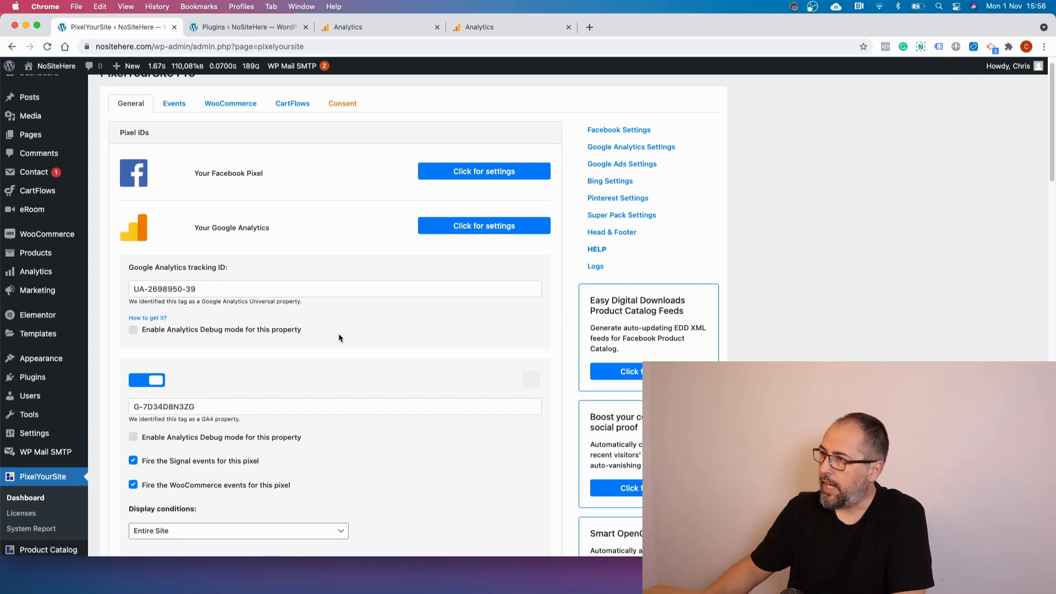
pyautogui.click(484, 27)
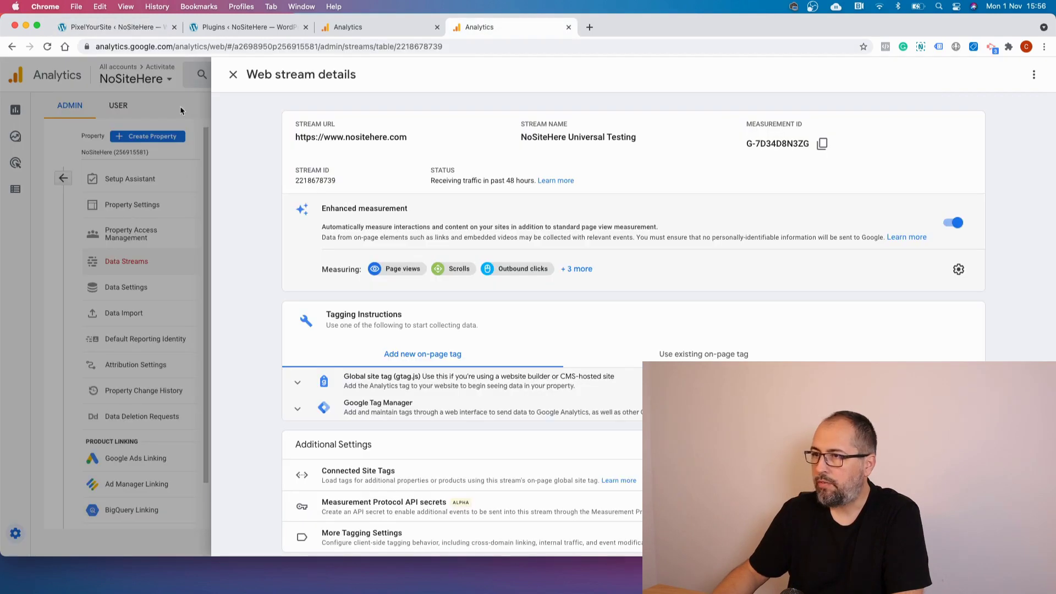
pyautogui.click(234, 74)
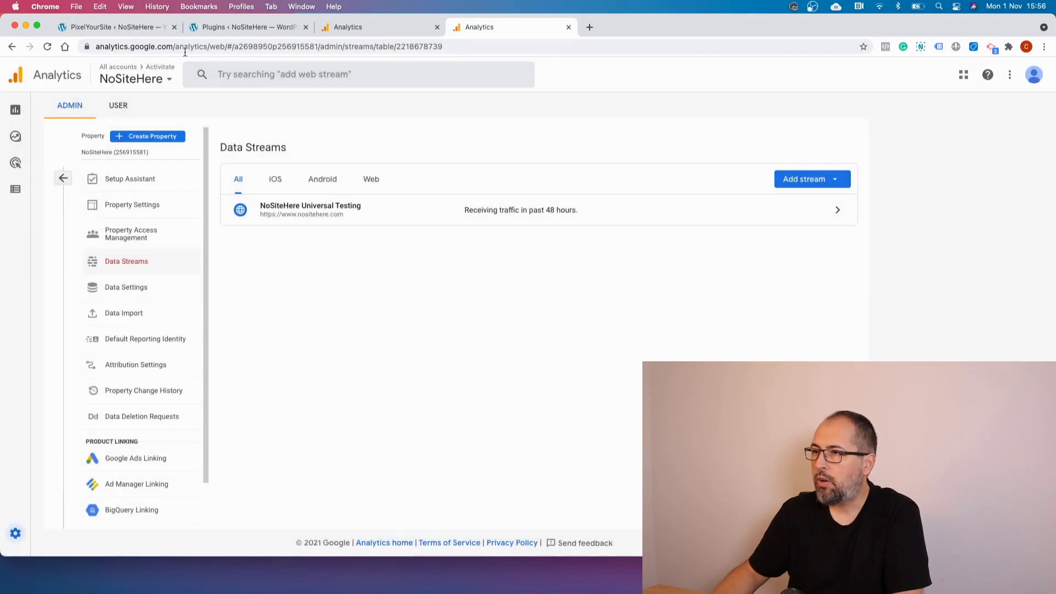
pyautogui.click(114, 30)
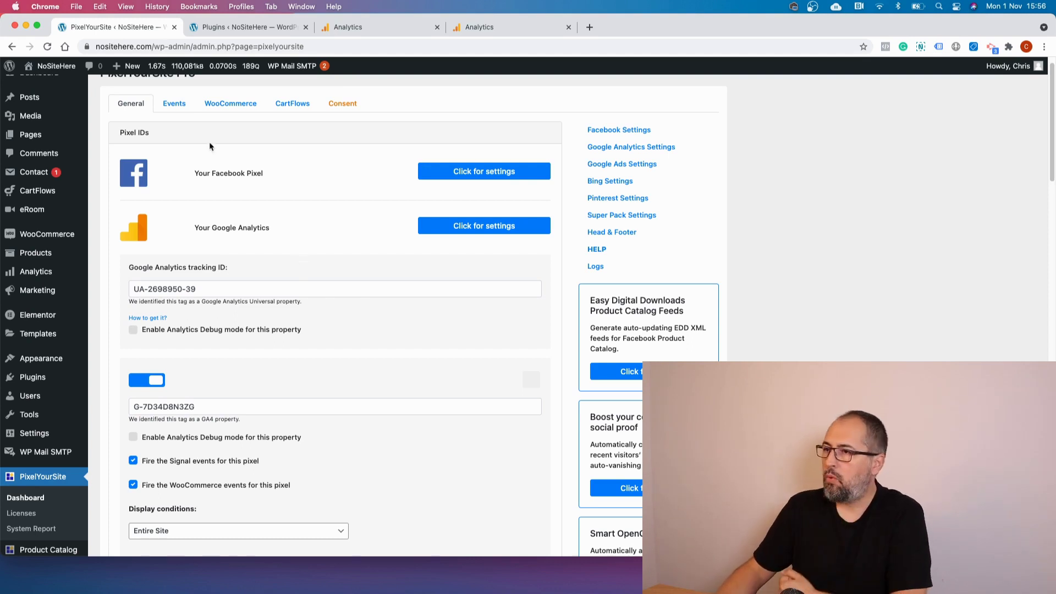
# On the Events tab, add a new user-defined event from the Events List.
pyautogui.click(173, 104)
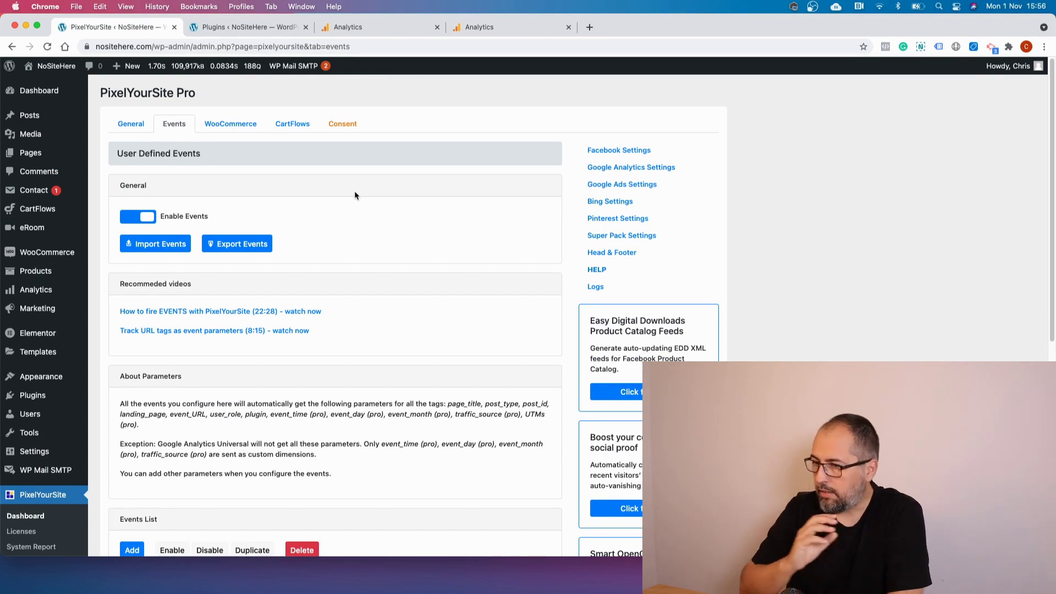
pyautogui.scroll(-5, 355, 195)
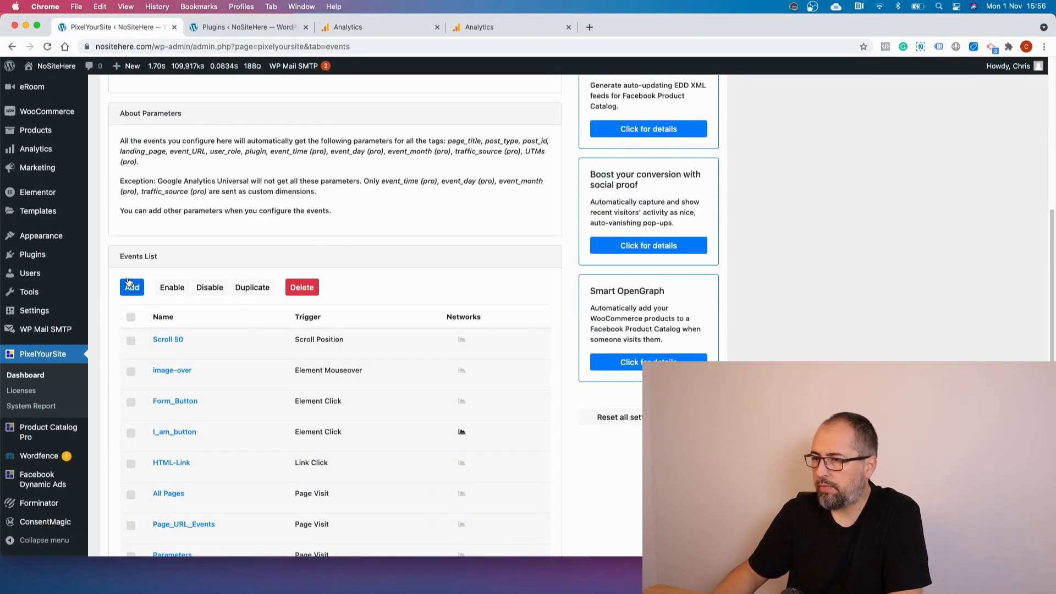
pyautogui.click(131, 286)
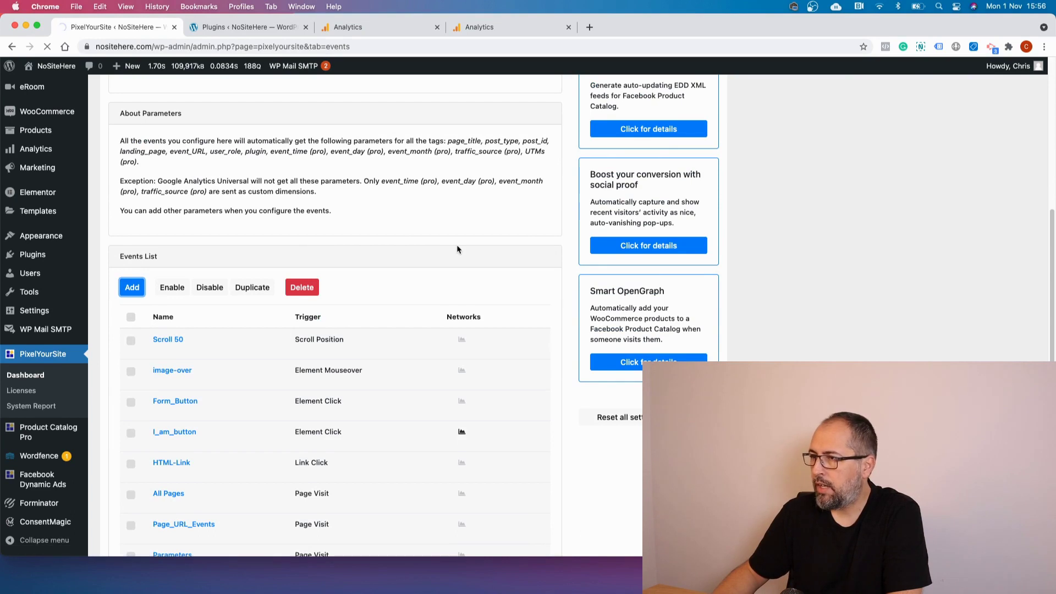
# Turn on Google Analytics for the new event and set Fire for to G-7D34D8N3ZG.
pyautogui.scroll(-2, 457, 249)
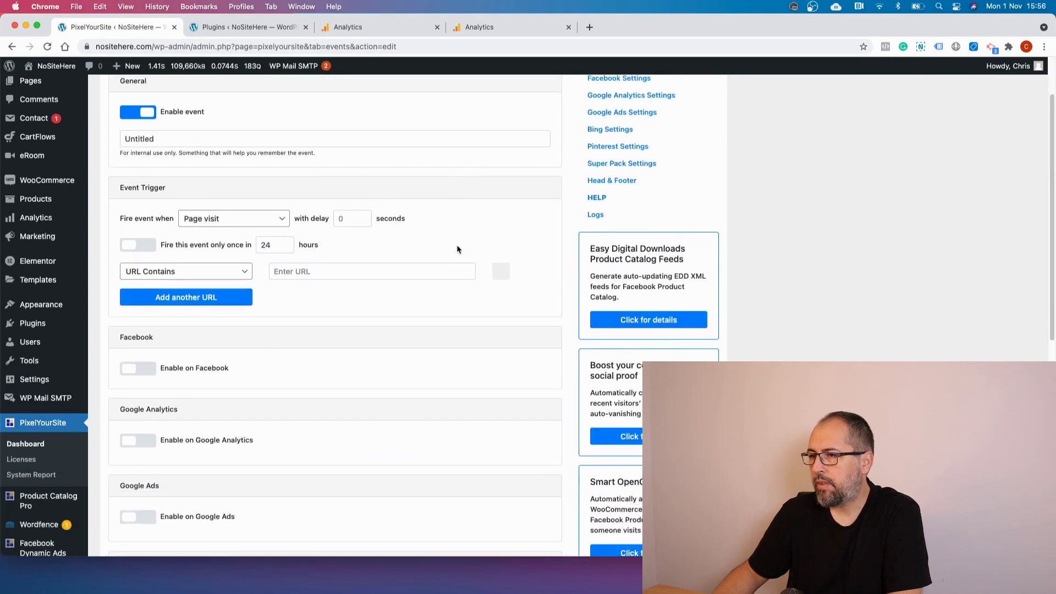
pyautogui.scroll(-2, 448, 215)
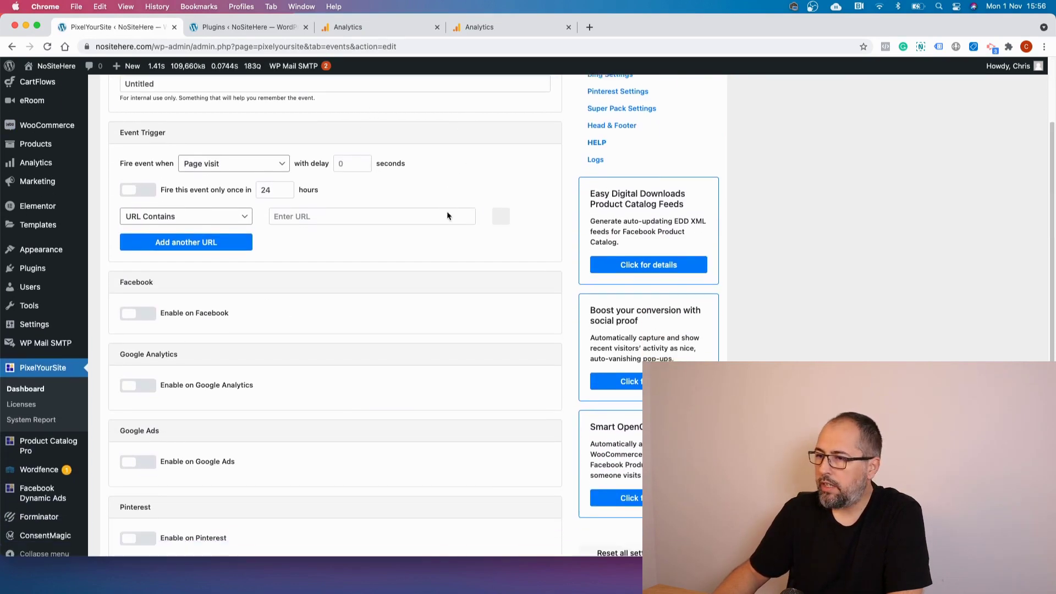
pyautogui.scroll(-2, 440, 218)
pyautogui.click(142, 318)
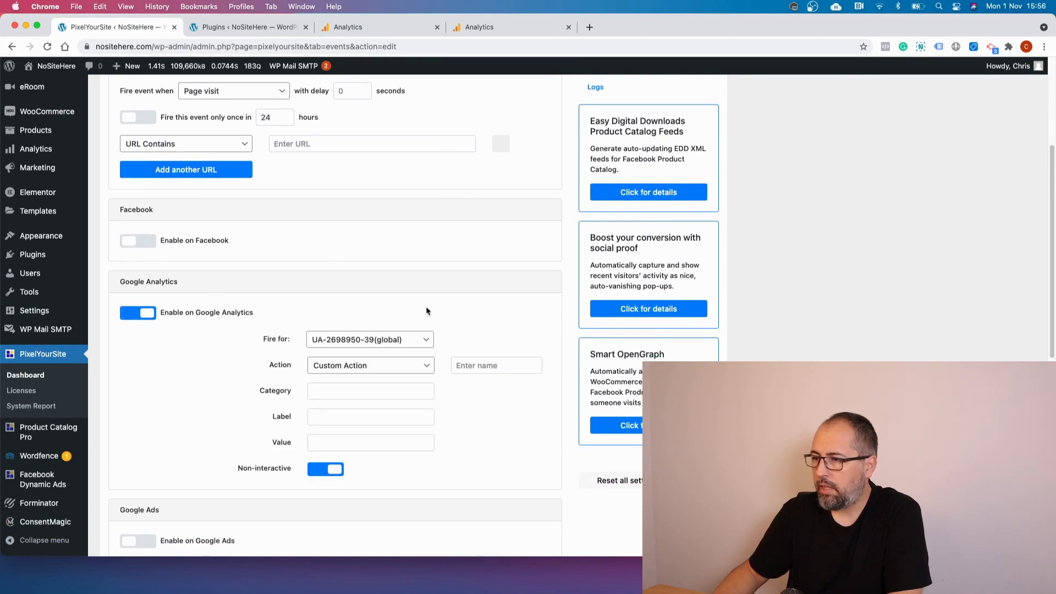
pyautogui.scroll(-2, 517, 309)
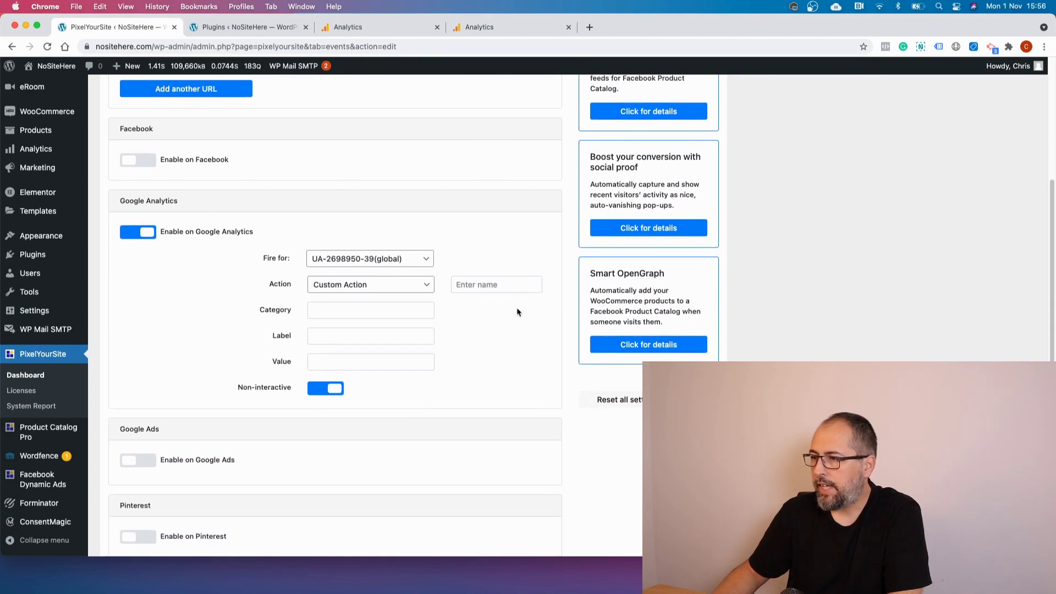
pyautogui.click(424, 262)
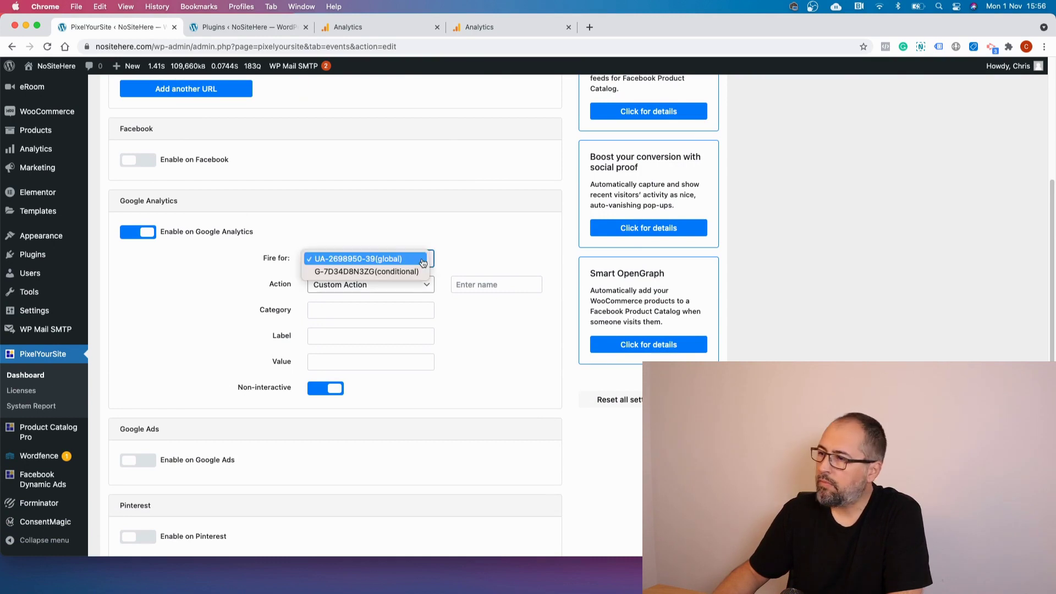
pyautogui.click(386, 272)
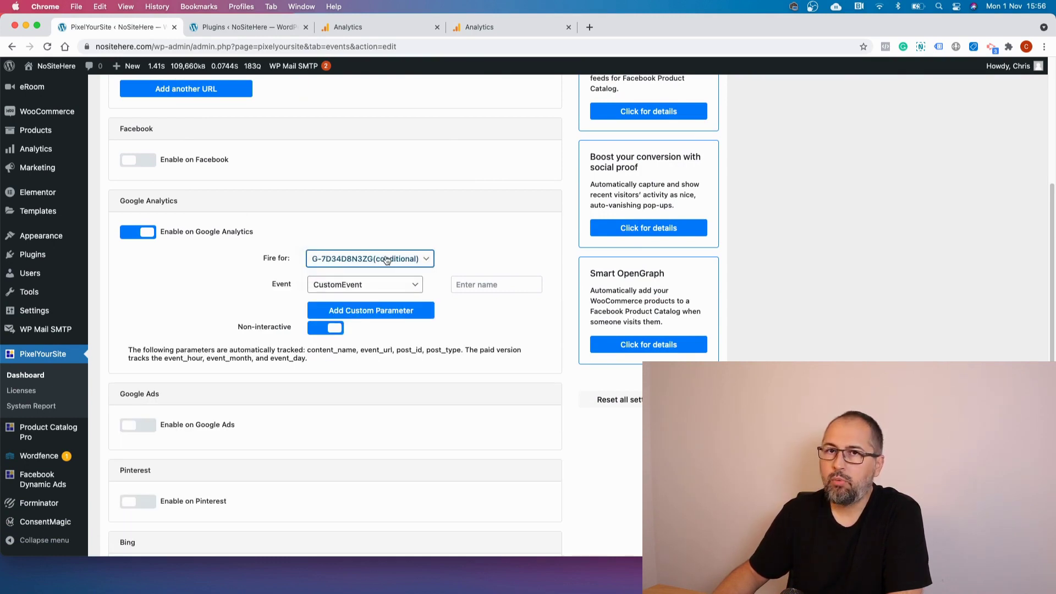
pyautogui.click(387, 260)
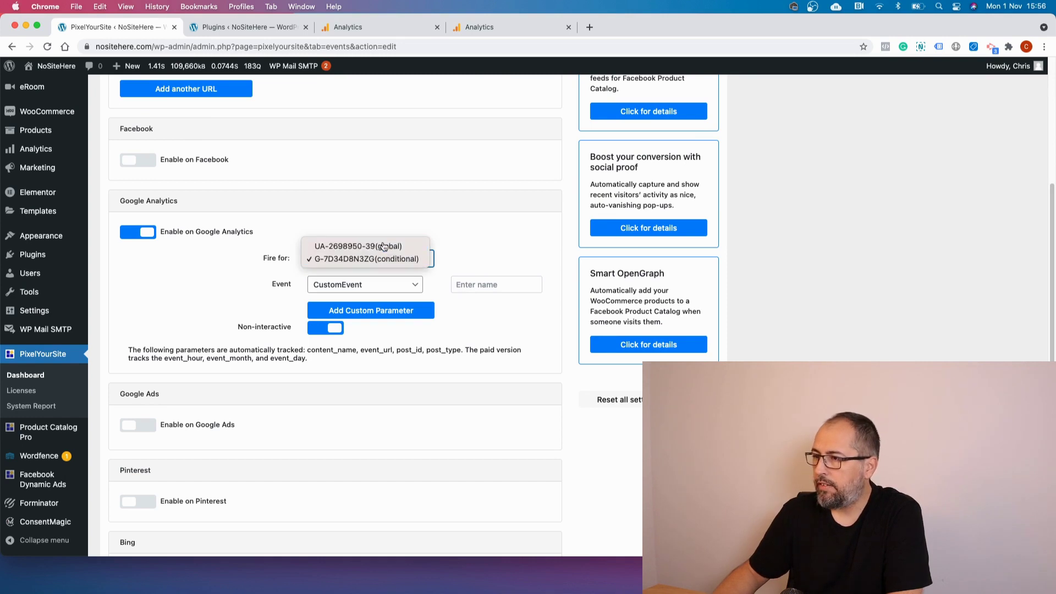
pyautogui.click(384, 246)
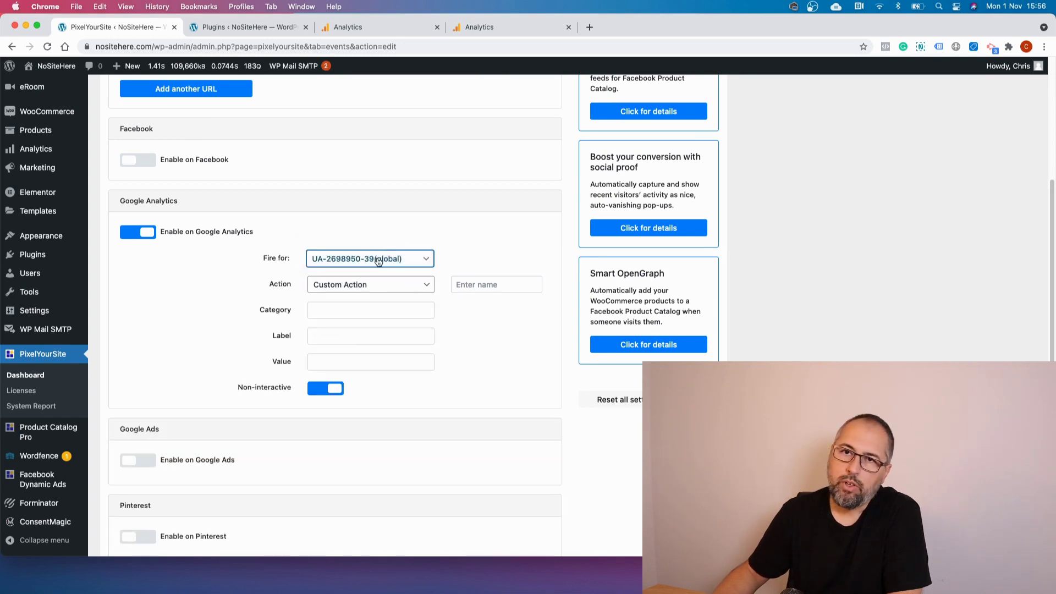
pyautogui.click(345, 266)
pyautogui.click(347, 273)
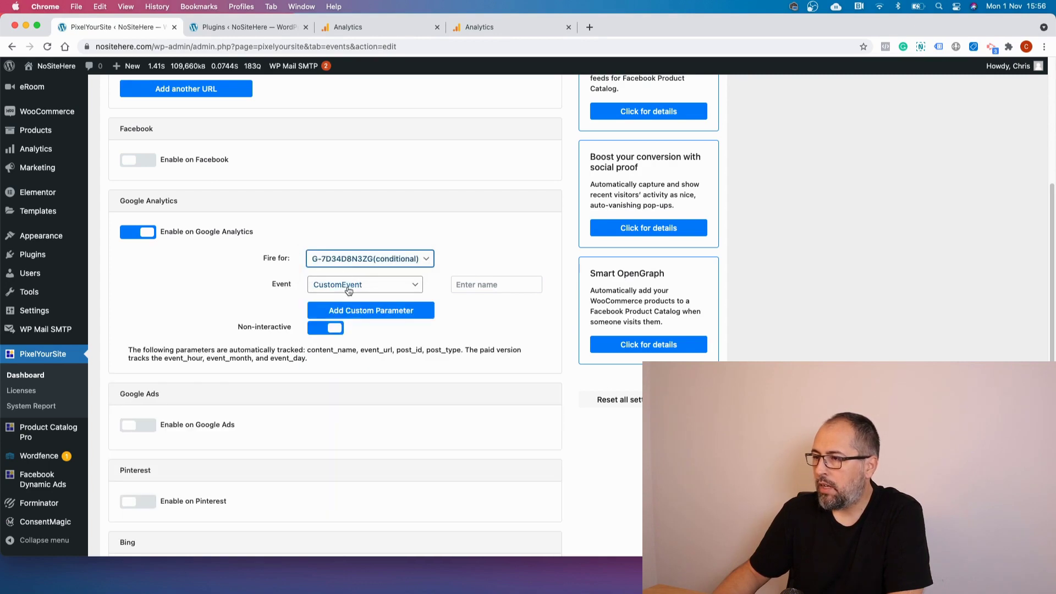
pyautogui.click(348, 290)
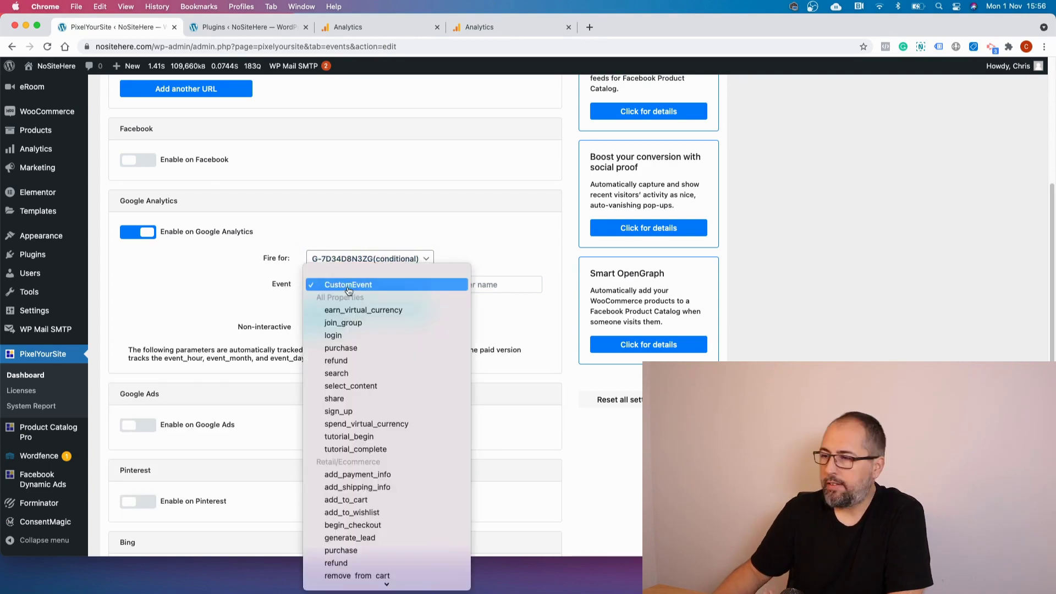
pyautogui.click(350, 323)
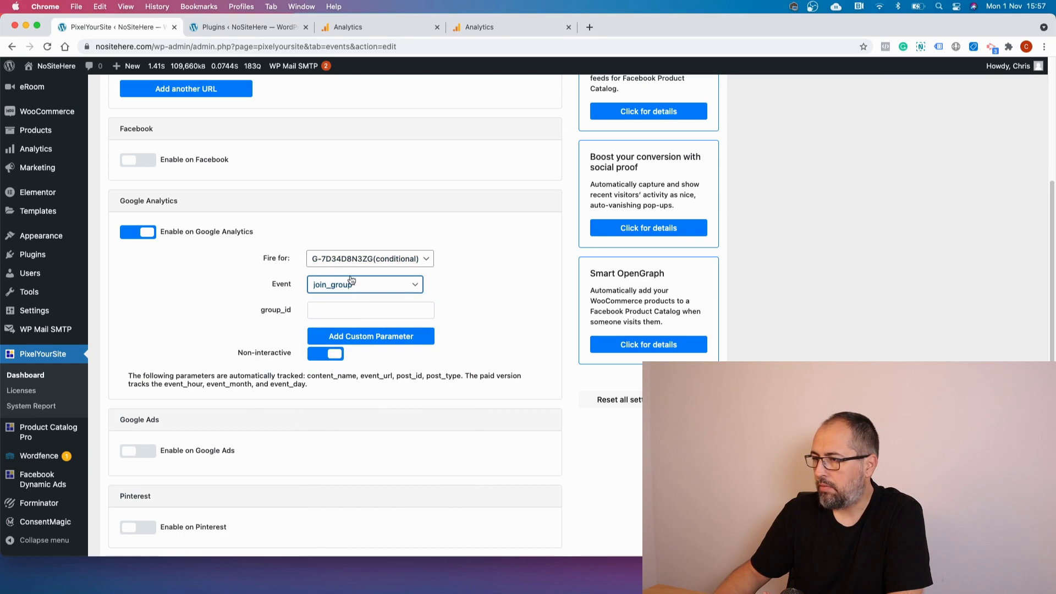
pyautogui.click(343, 284)
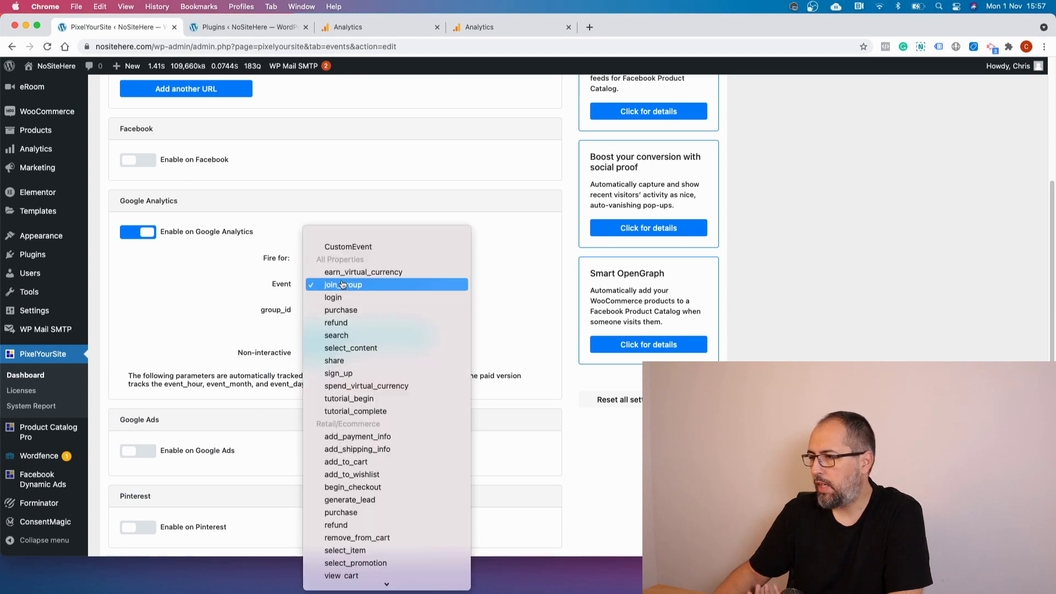
pyautogui.click(351, 311)
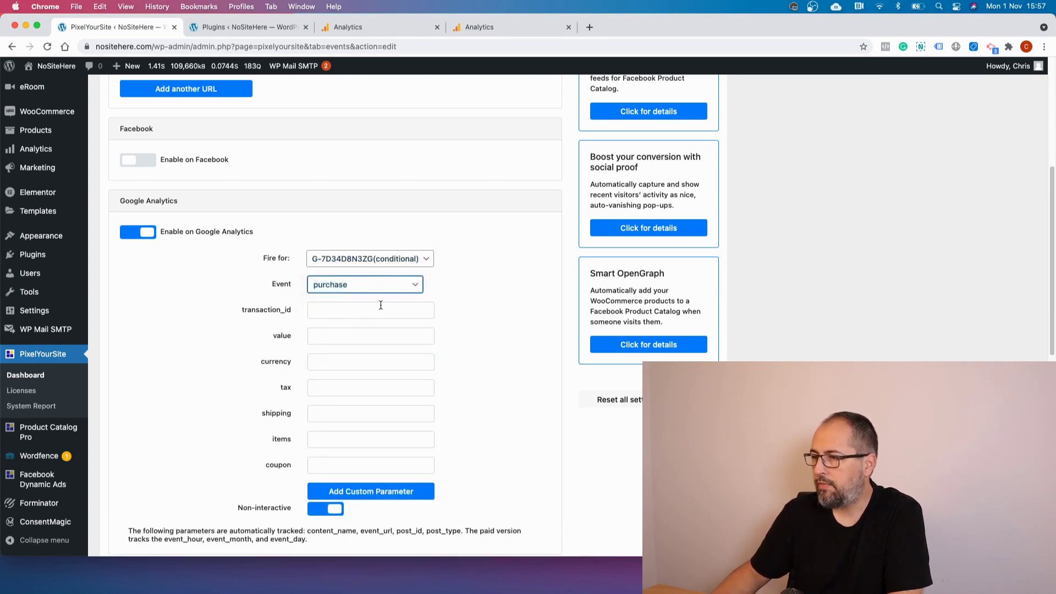
pyautogui.click(385, 497)
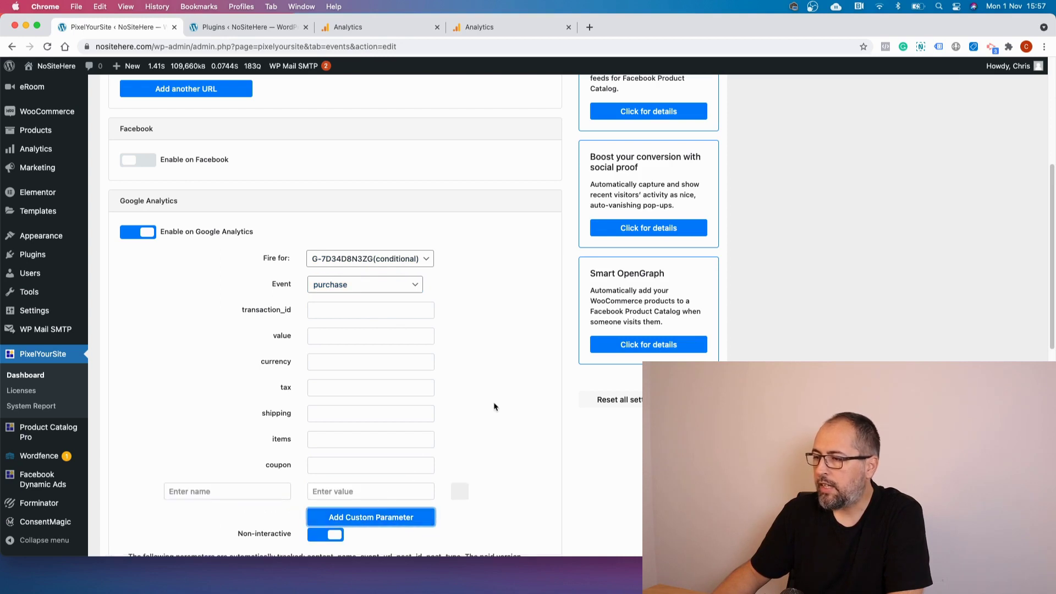
pyautogui.scroll(-1, 415, 440)
pyautogui.click(363, 494)
pyautogui.click(456, 471)
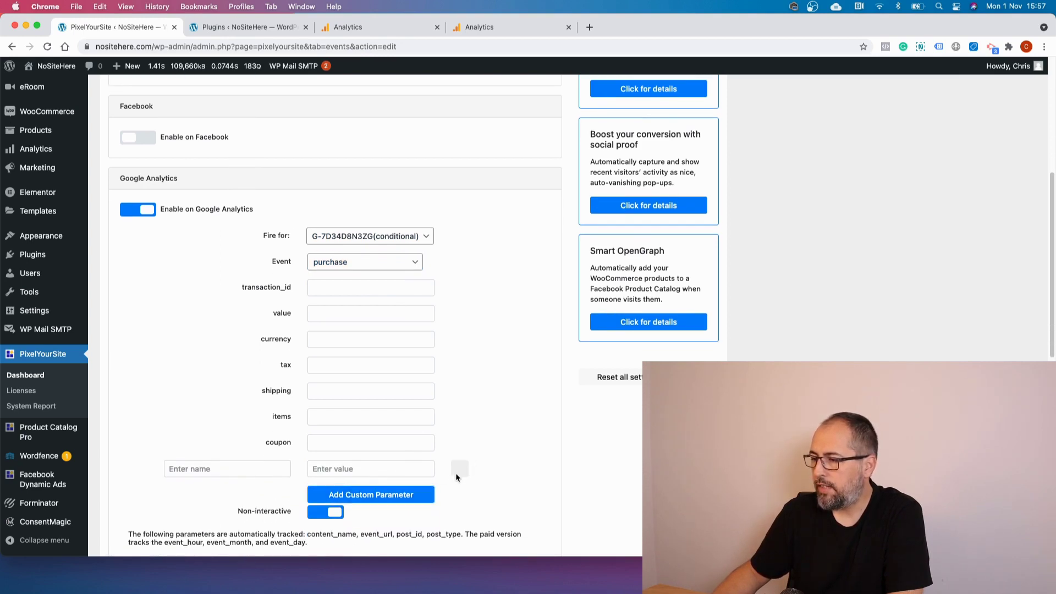
pyautogui.click(458, 469)
pyautogui.click(352, 262)
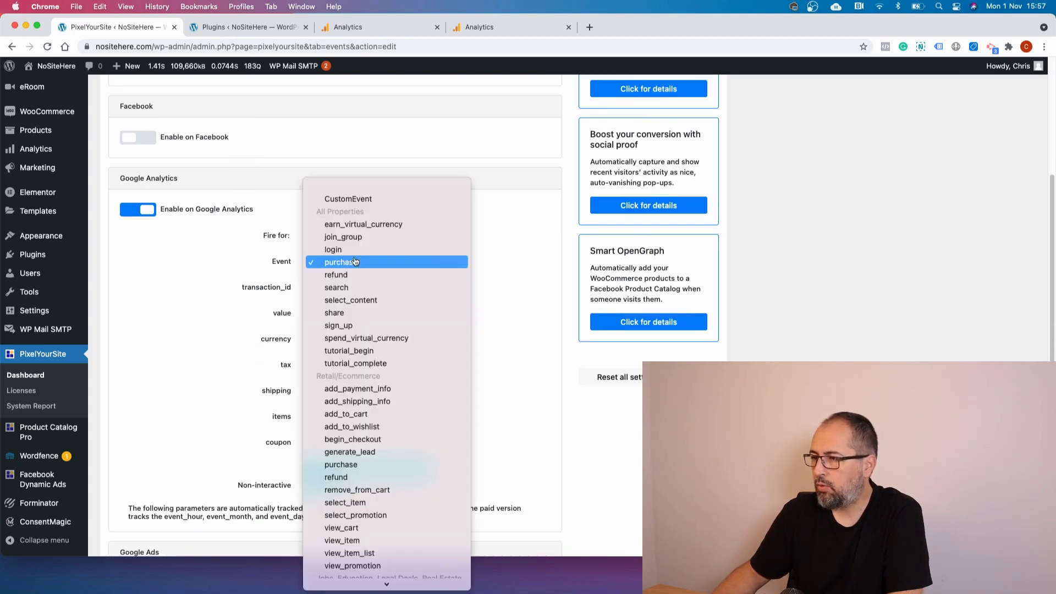
pyautogui.click(352, 198)
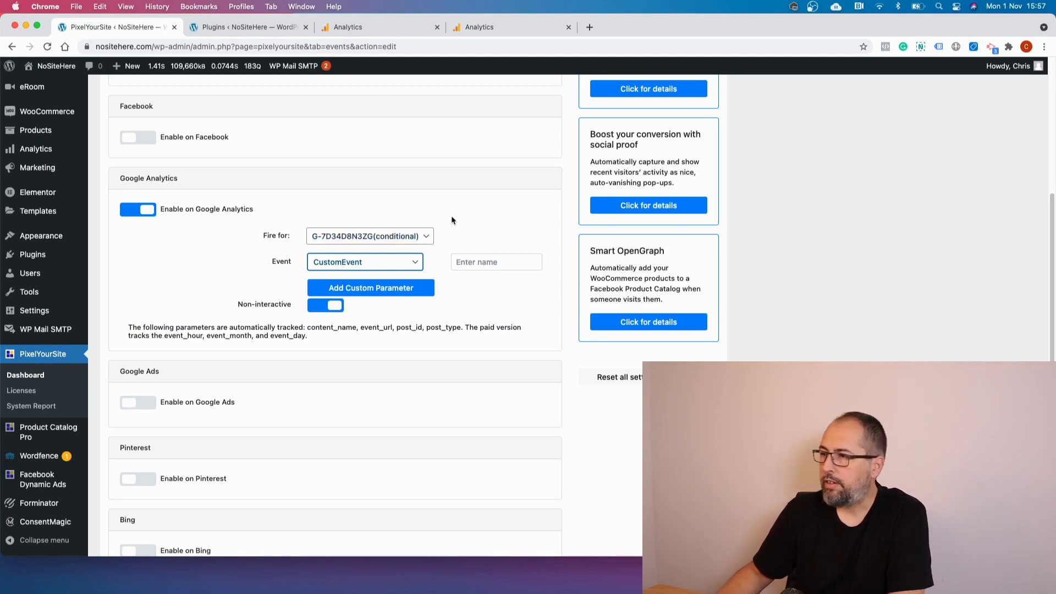
# View the active plugins list showing PixelYourSite PRO 8.4.4 and Super Pack 3.0.0.
pyautogui.click(238, 29)
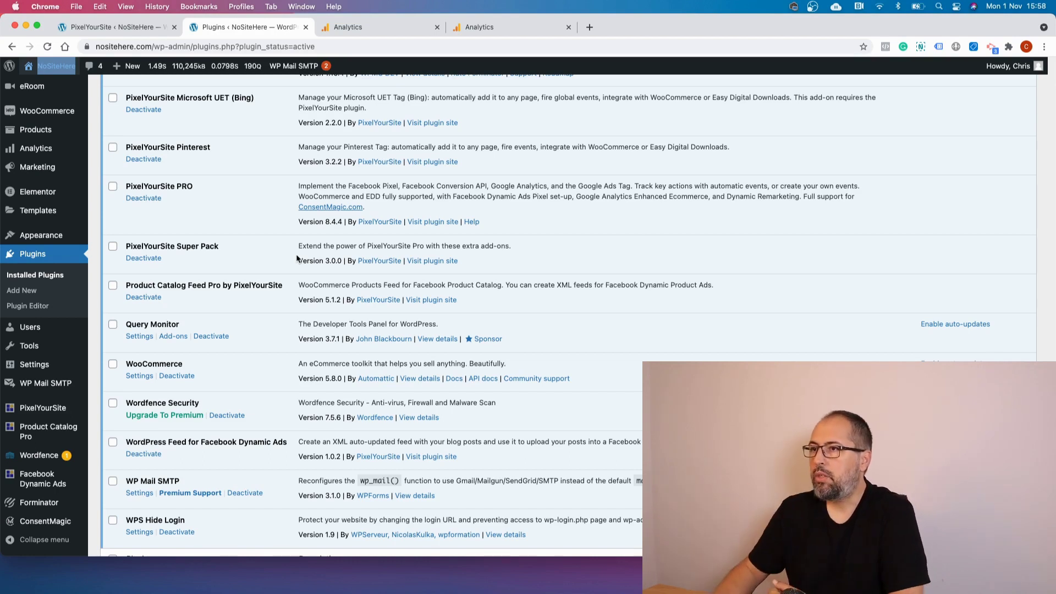
# Return to the PixelYourSite event edit form and scroll up to its settings.
pyautogui.click(128, 29)
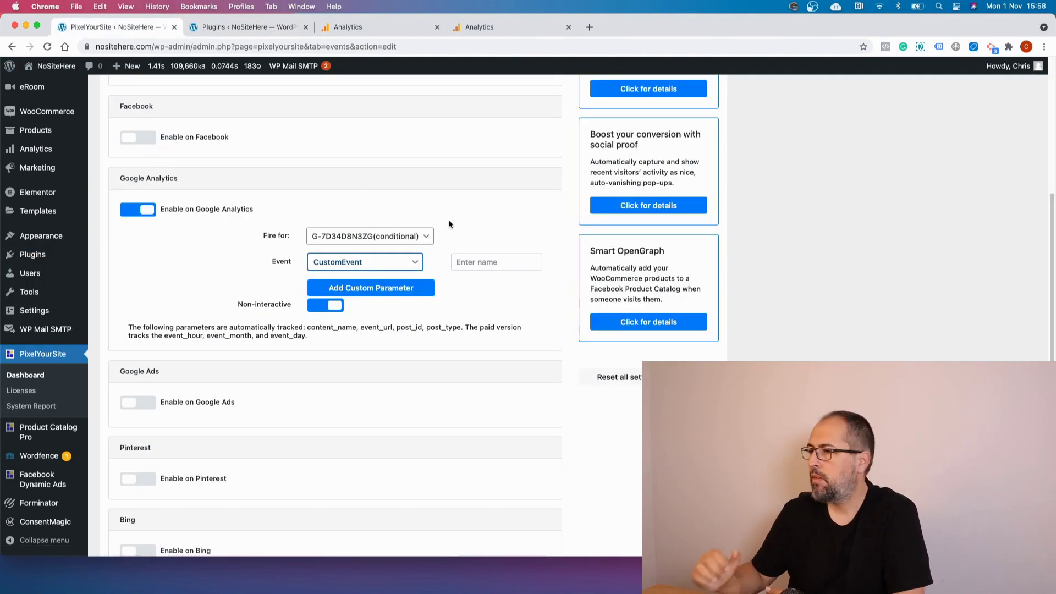
pyautogui.scroll(3, 450, 223)
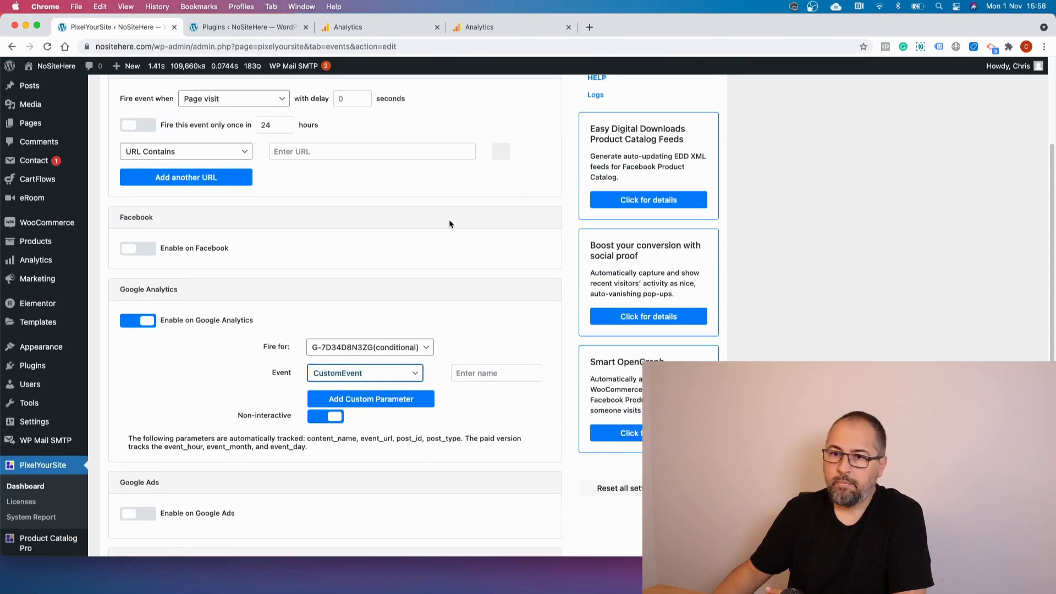